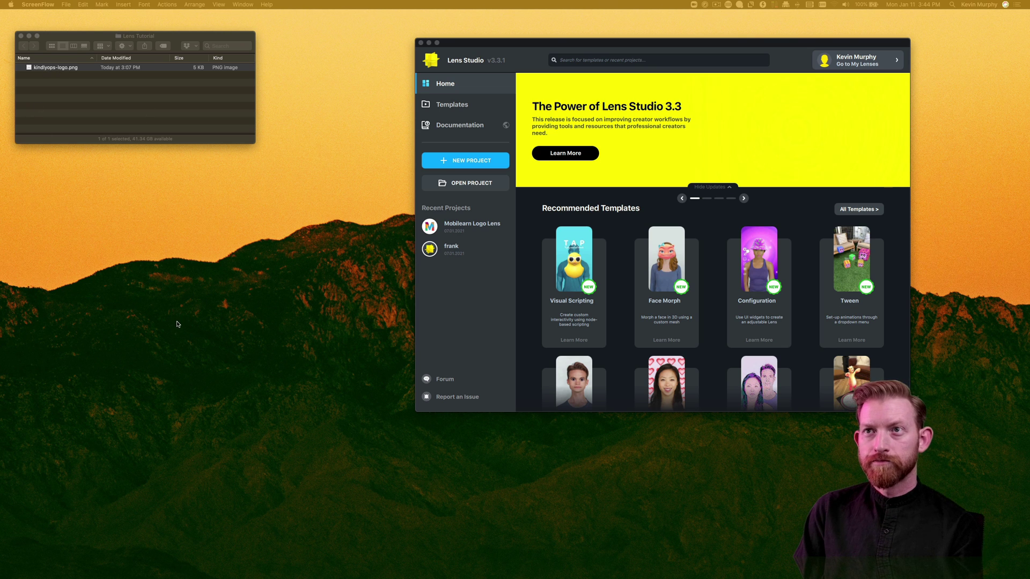
# Step: Start a new blank lens project, collapse Lighting, and keep Blackmagic Design as the preview webcam
pyautogui.click(467, 161)
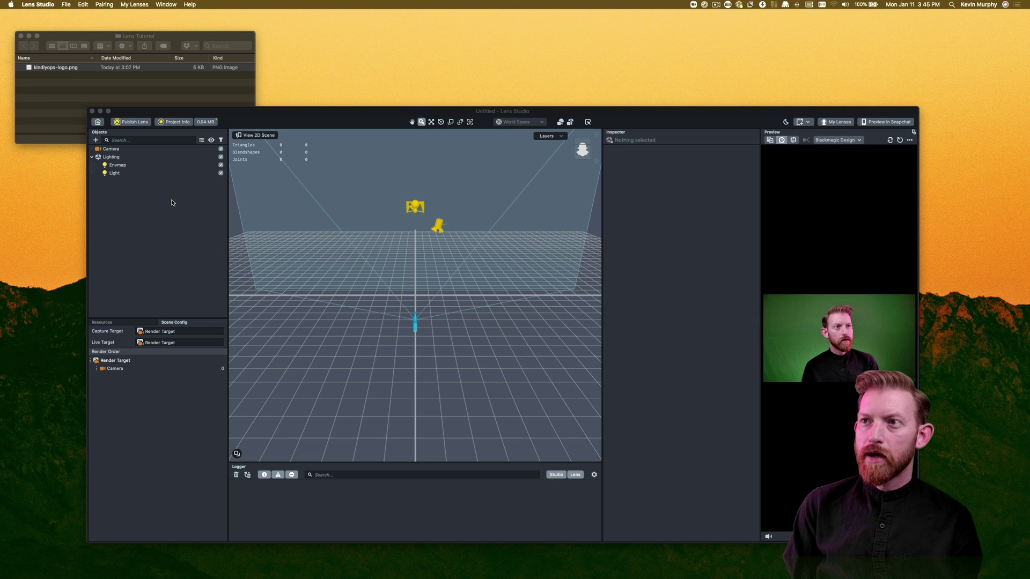
pyautogui.click(92, 157)
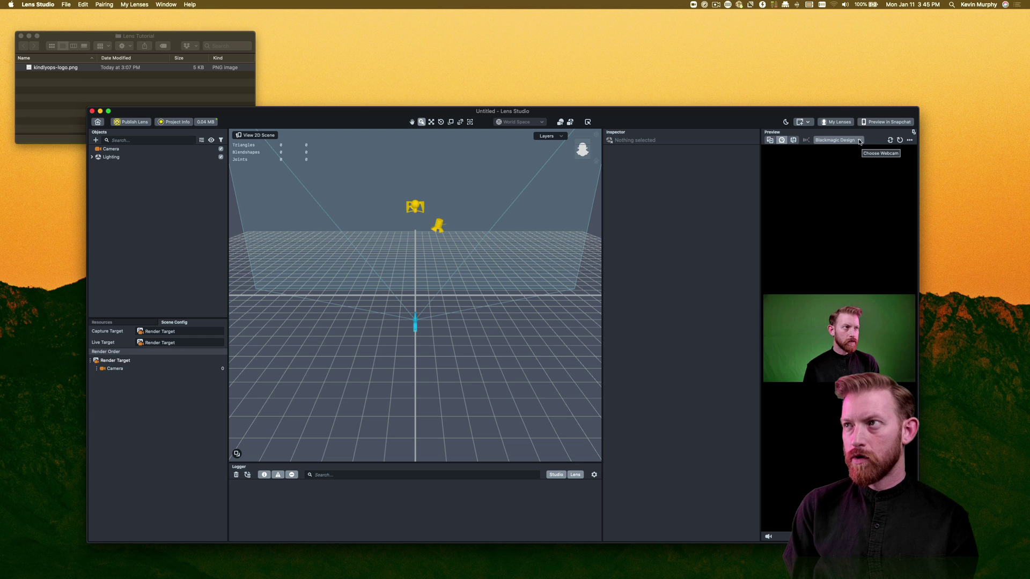
pyautogui.click(859, 141)
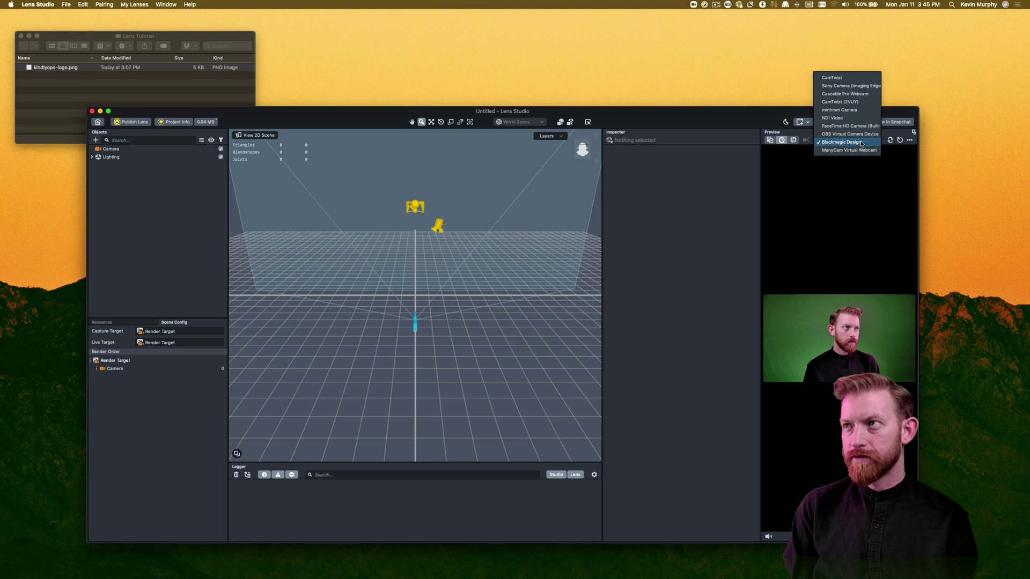
pyautogui.click(861, 143)
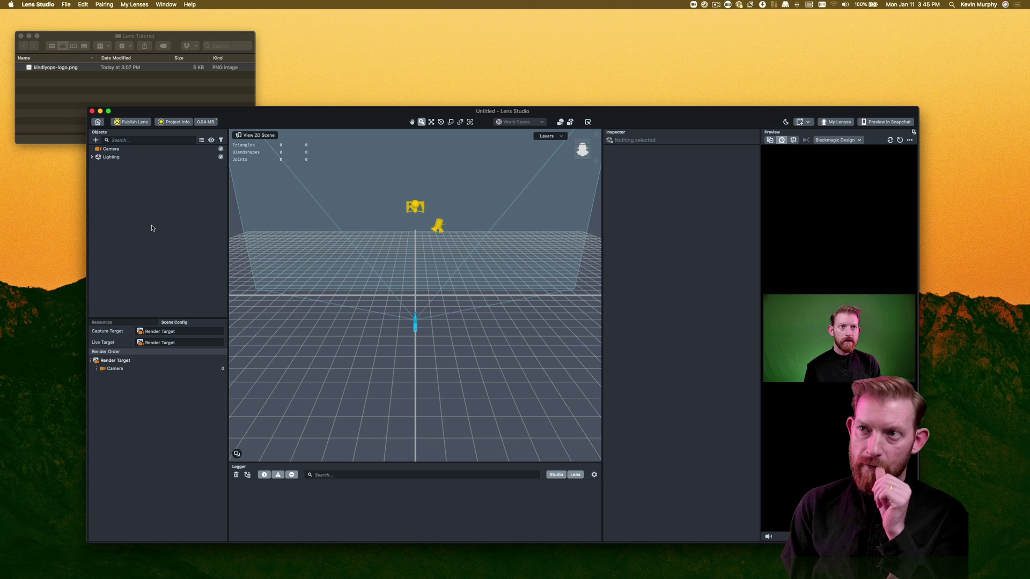
# Step: Add a Screen Image from the General objects list to the scene
pyautogui.click(95, 140)
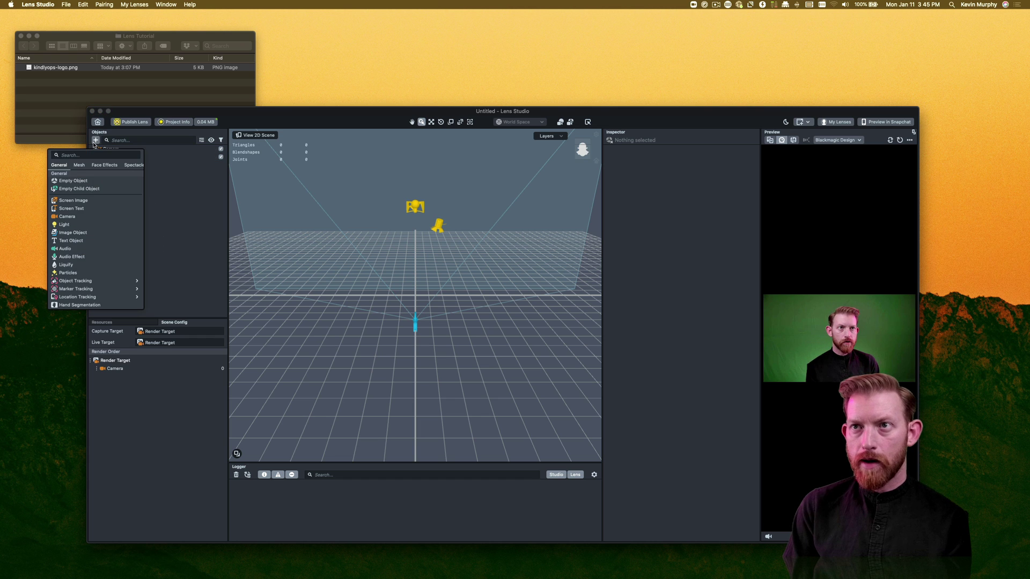
pyautogui.click(82, 201)
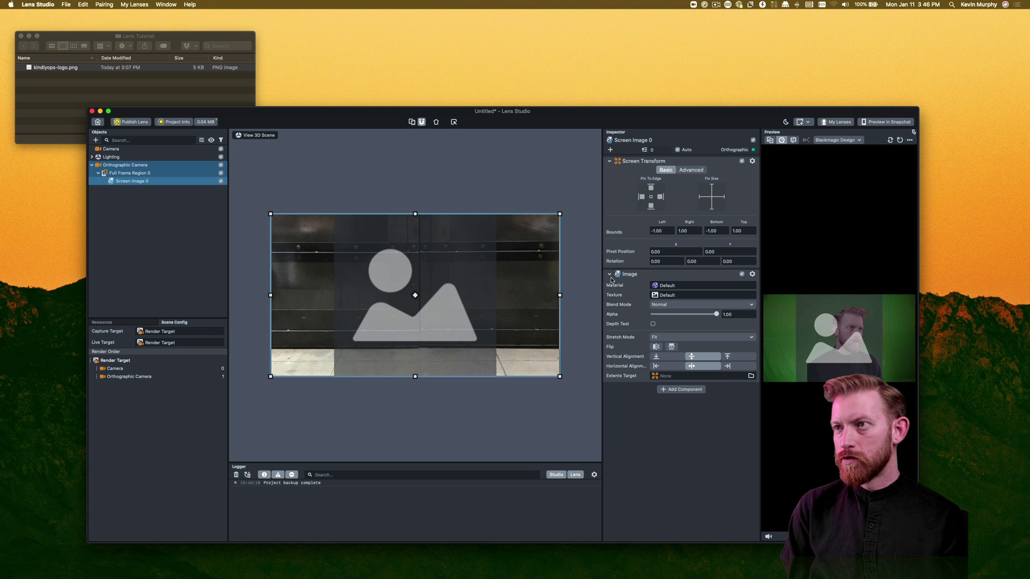
# Step: Import kindlyops-logo.png and set it as the Screen Image texture
pyautogui.click(669, 297)
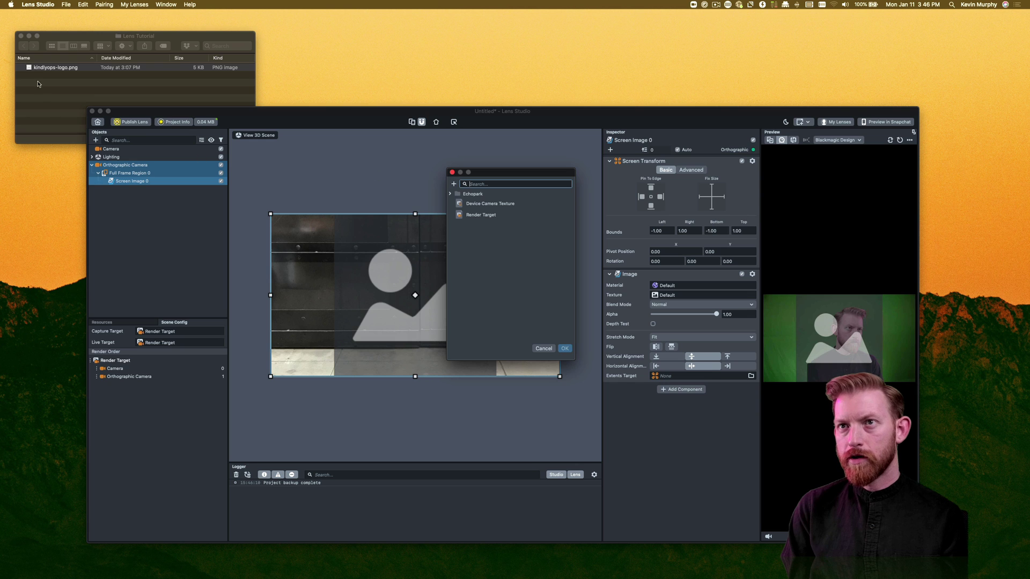
pyautogui.moveTo(41, 71); pyautogui.dragTo(485, 261)
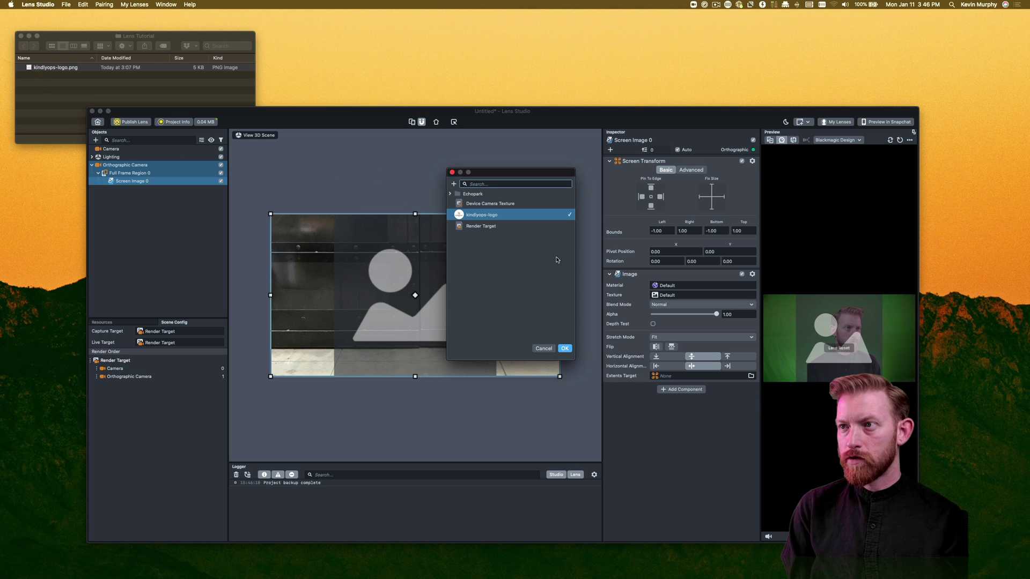
pyautogui.click(566, 349)
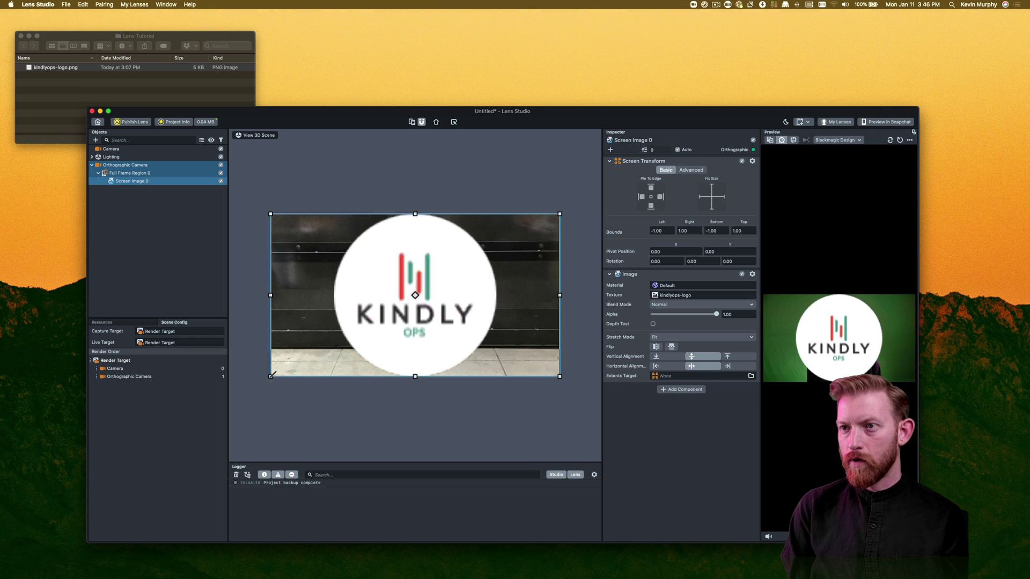
# Step: Shrink the logo with its corner handle and move it to the frame's top-left corner
pyautogui.moveTo(272, 376); pyautogui.dragTo(500, 264)
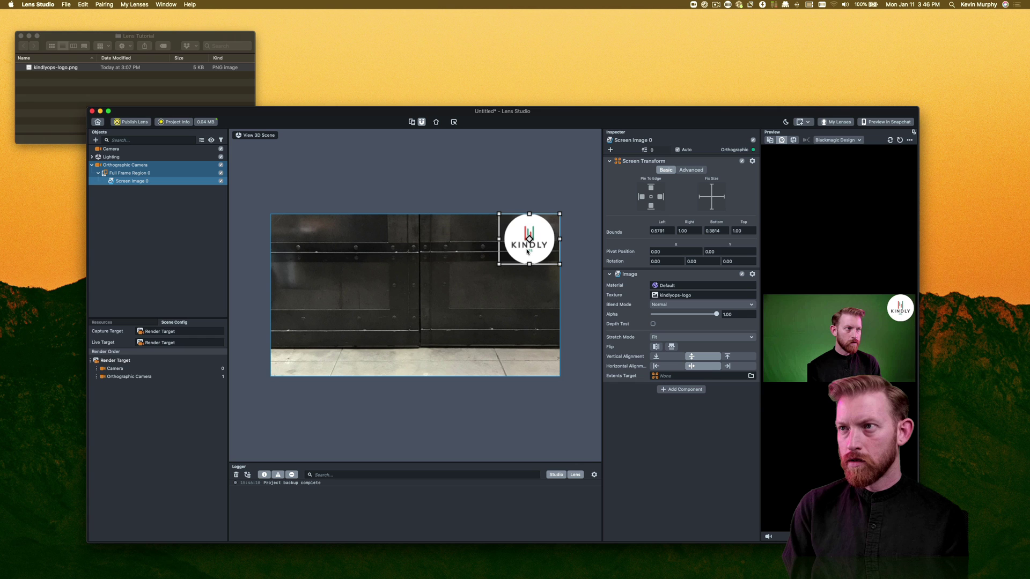
pyautogui.moveTo(526, 268); pyautogui.dragTo(511, 268)
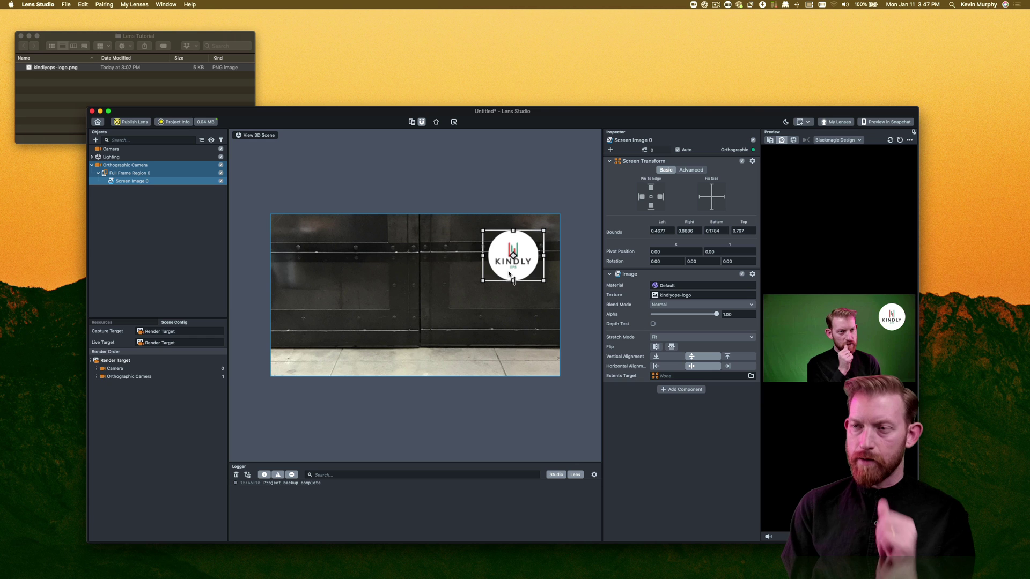
pyautogui.moveTo(523, 275); pyautogui.dragTo(304, 224)
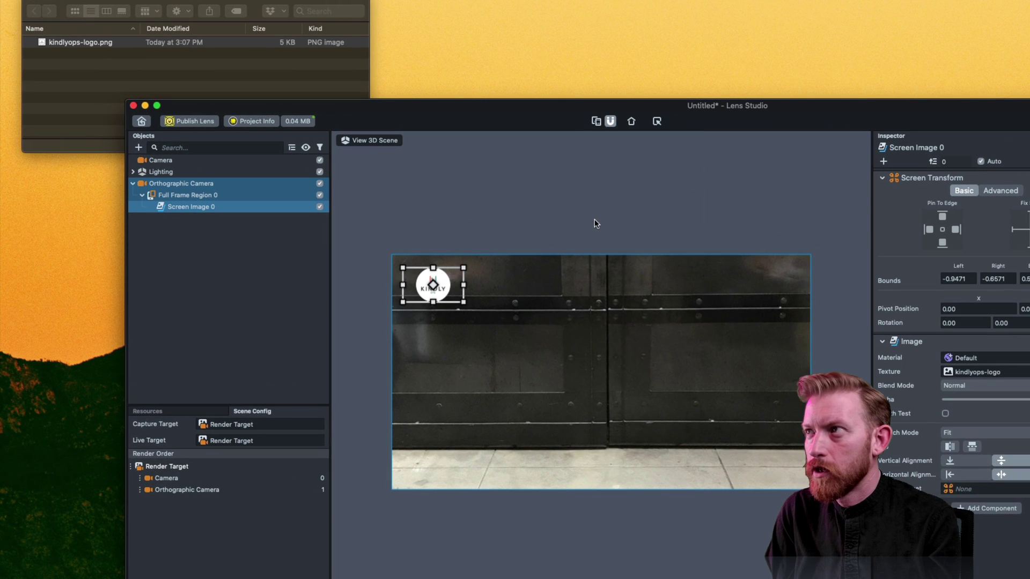
# Step: Rename the lens 'KindlyOps Logo', uncheck Rear Camera, and apply the Project Info
pyautogui.click(253, 120)
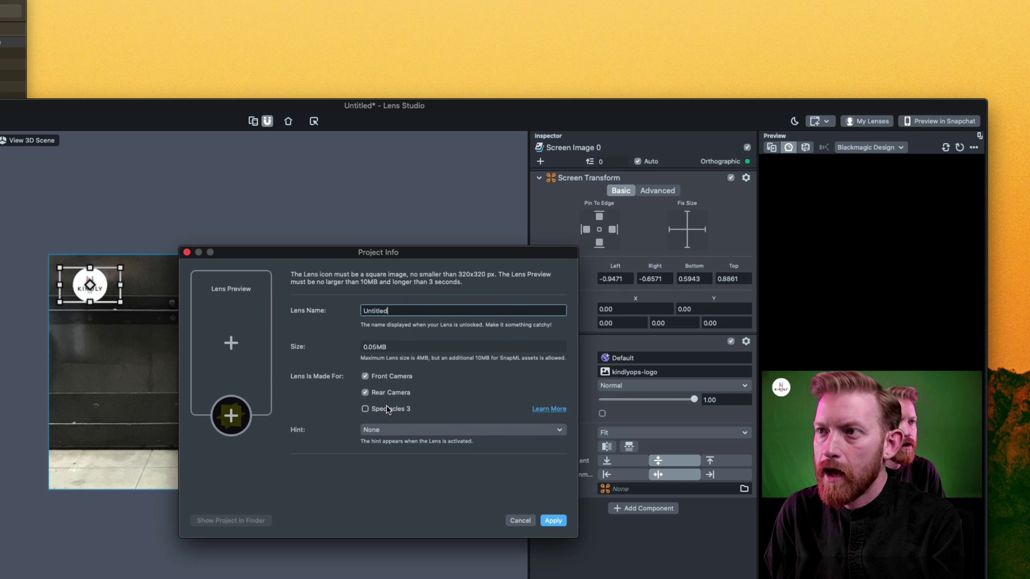
pyautogui.click(232, 418)
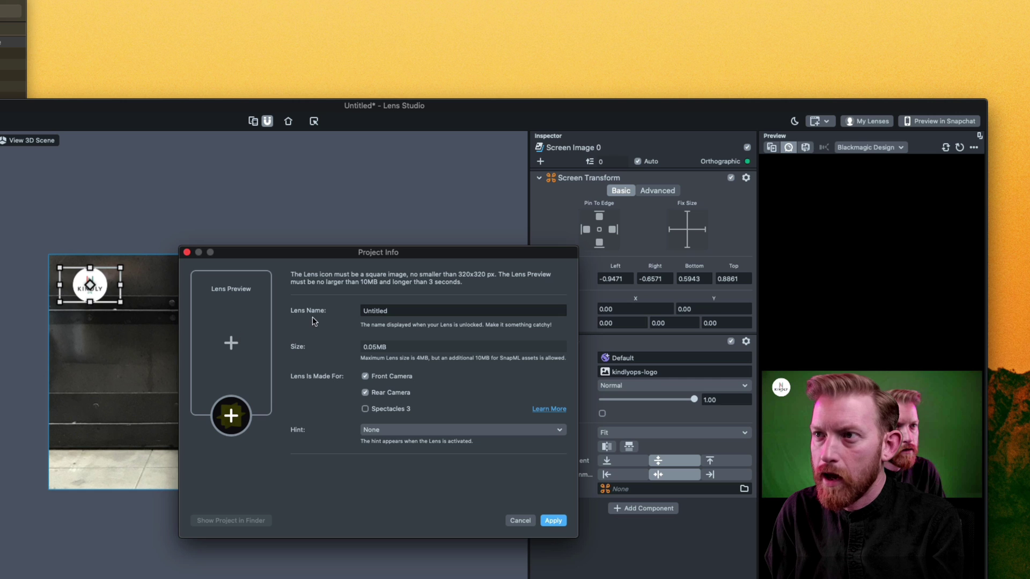
pyautogui.doubleClick(392, 309)
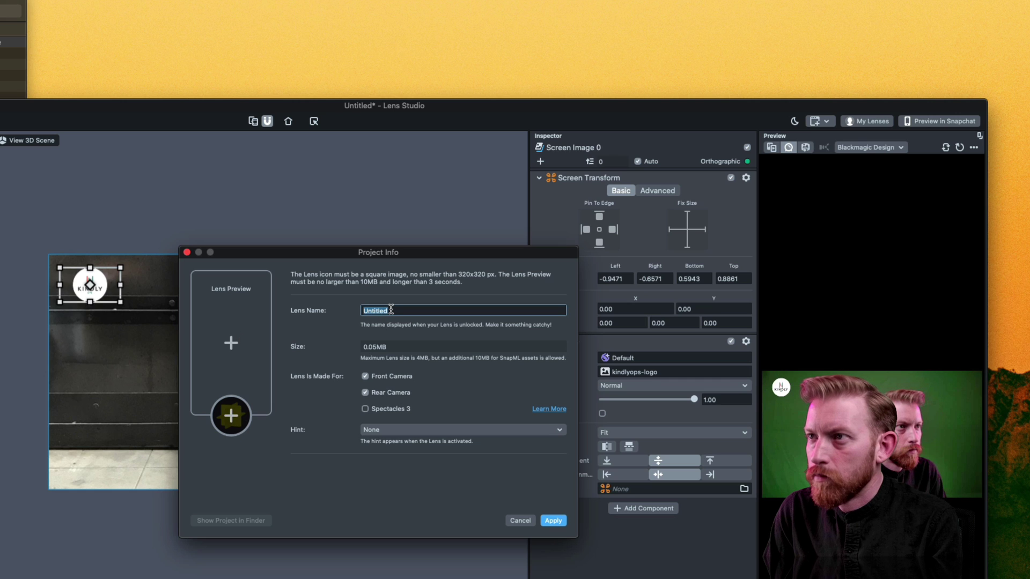
pyautogui.write('KindlyO')
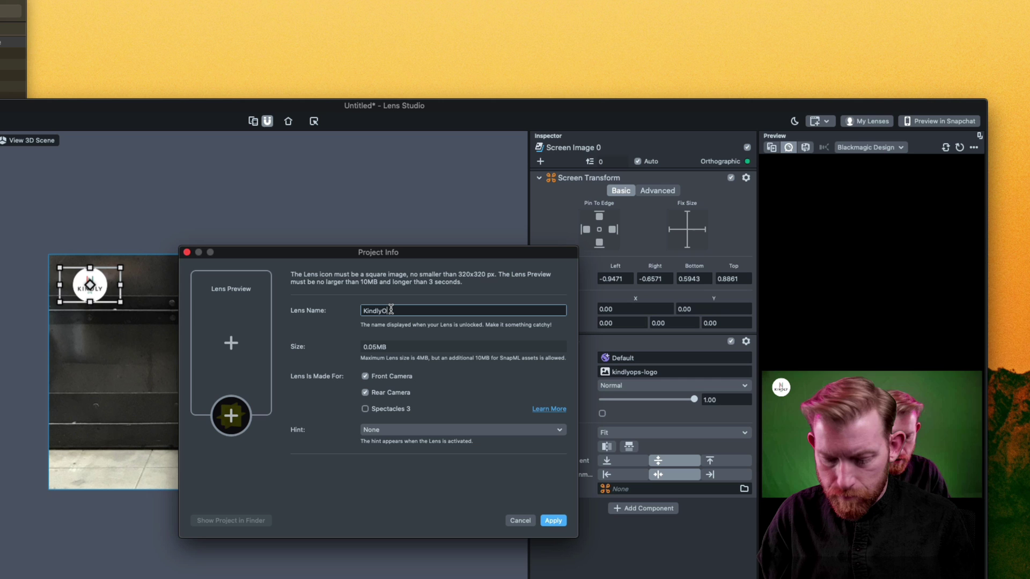
pyautogui.write('ps Logo')
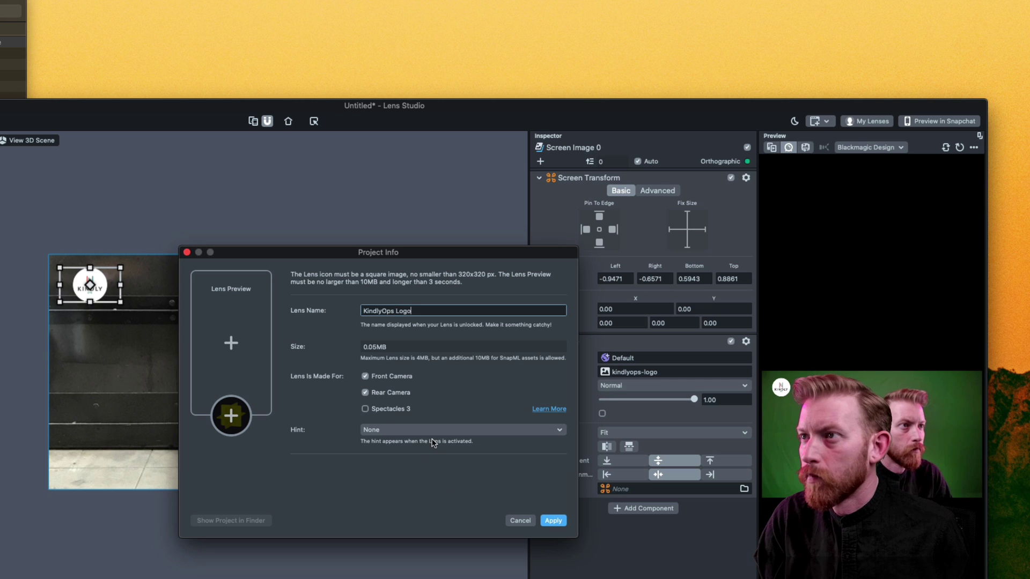
pyautogui.click(381, 393)
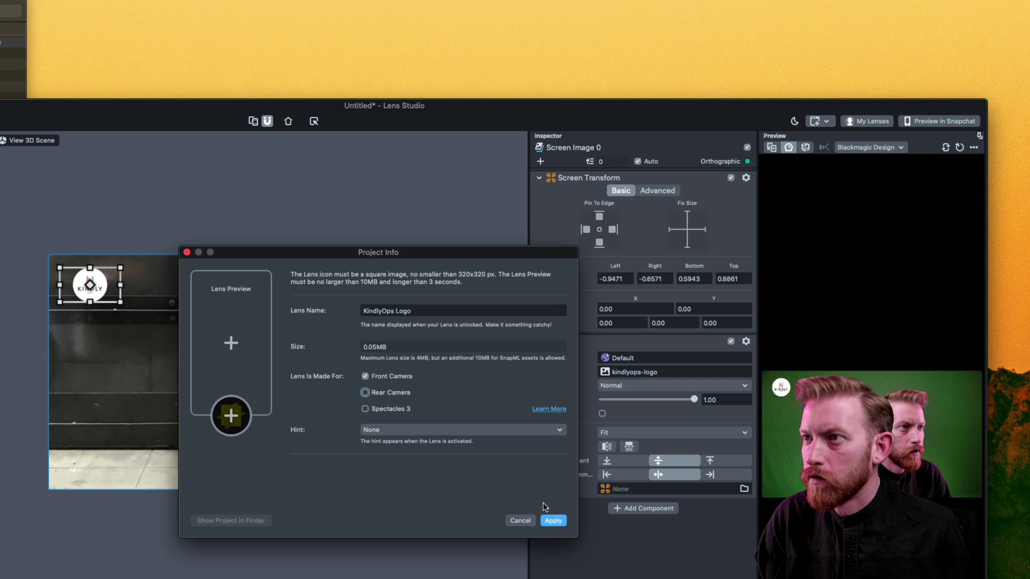
pyautogui.click(553, 520)
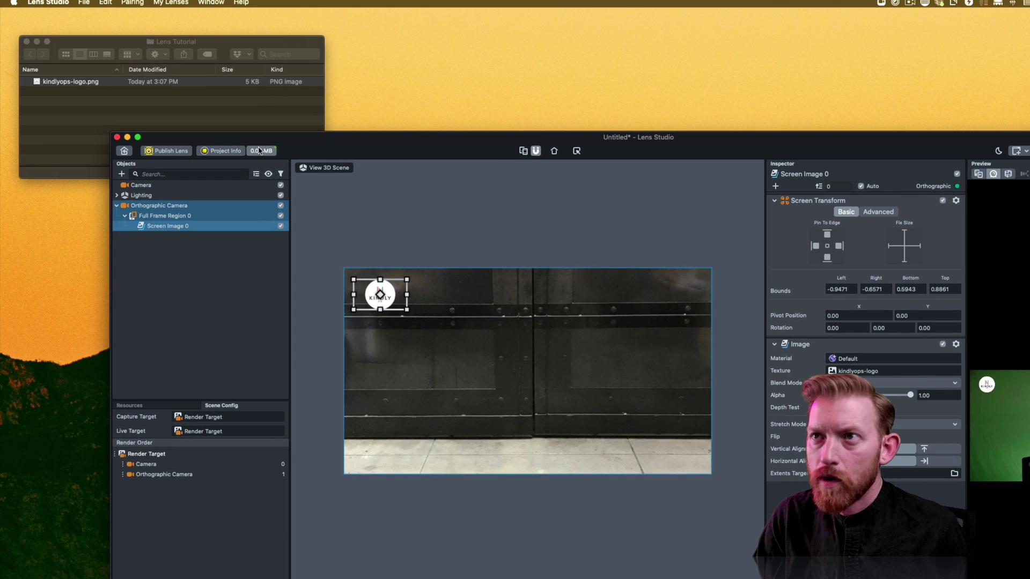
# Step: Publish the lens so it uploads and the Submit a Lens page opens
pyautogui.click(153, 155)
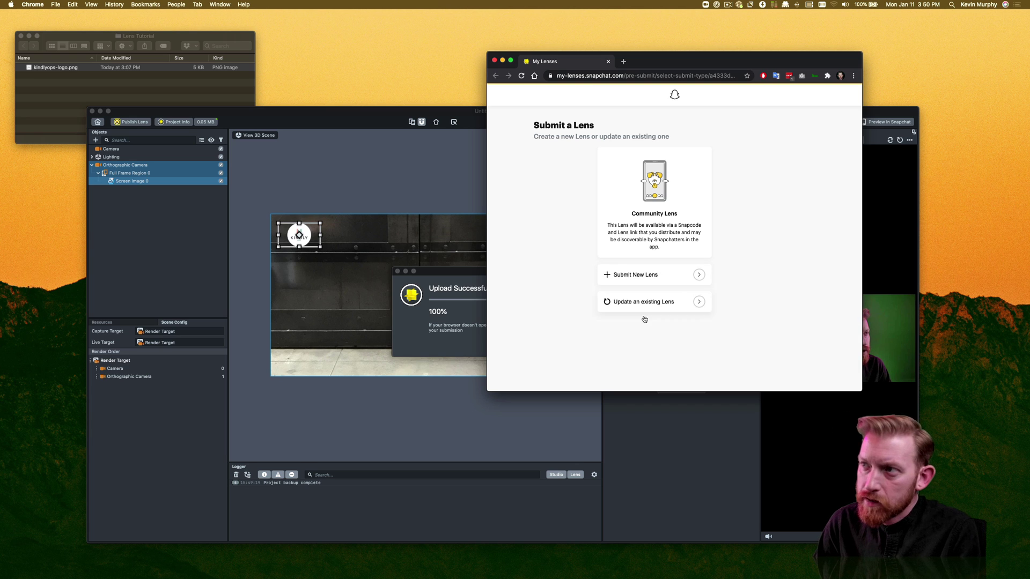
# Step: Submit KindlyOps Logo as a new lens with Hidden visibility for review
pyautogui.click(622, 274)
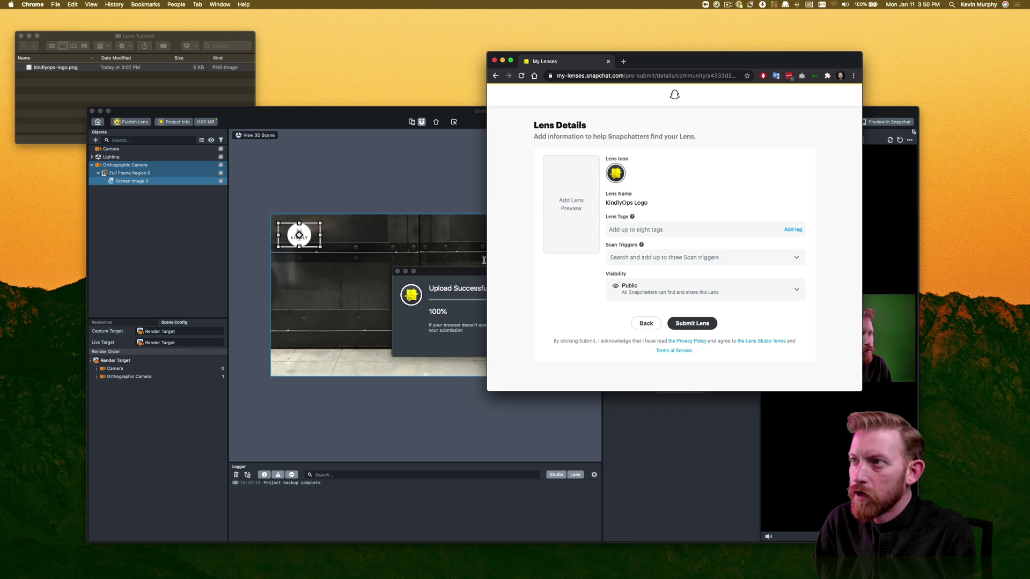
pyautogui.click(647, 290)
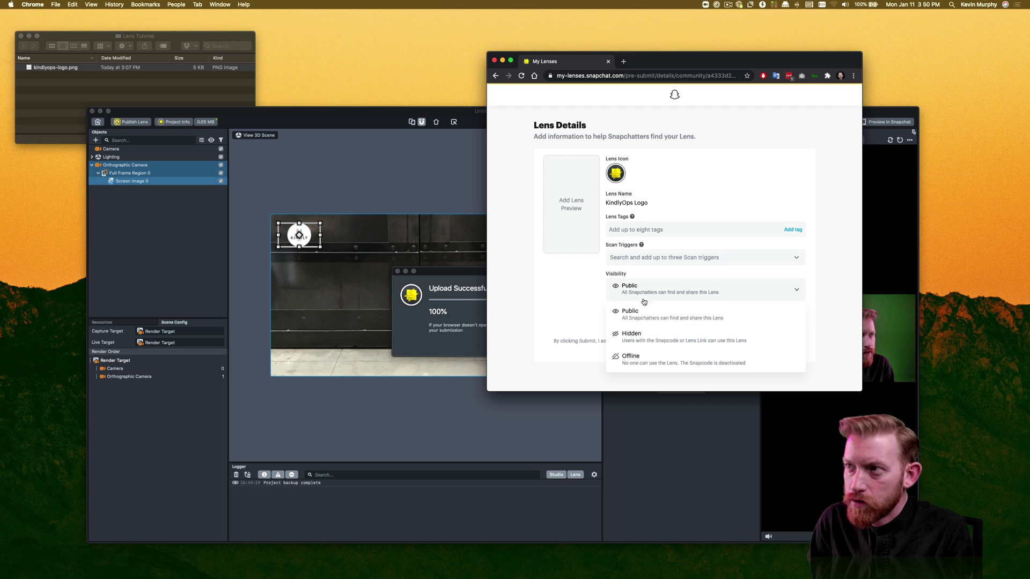
pyautogui.click(654, 348)
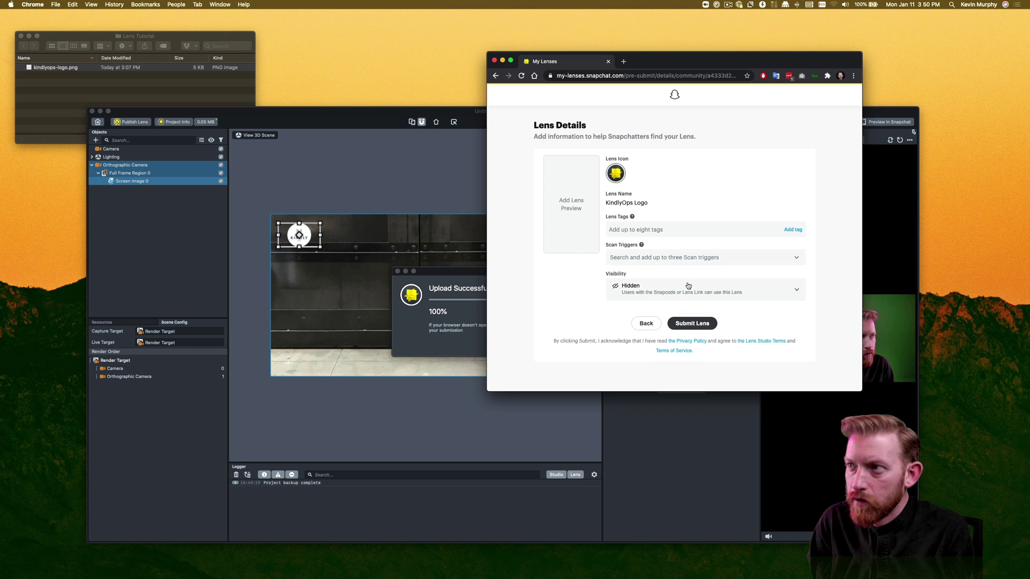
pyautogui.click(690, 327)
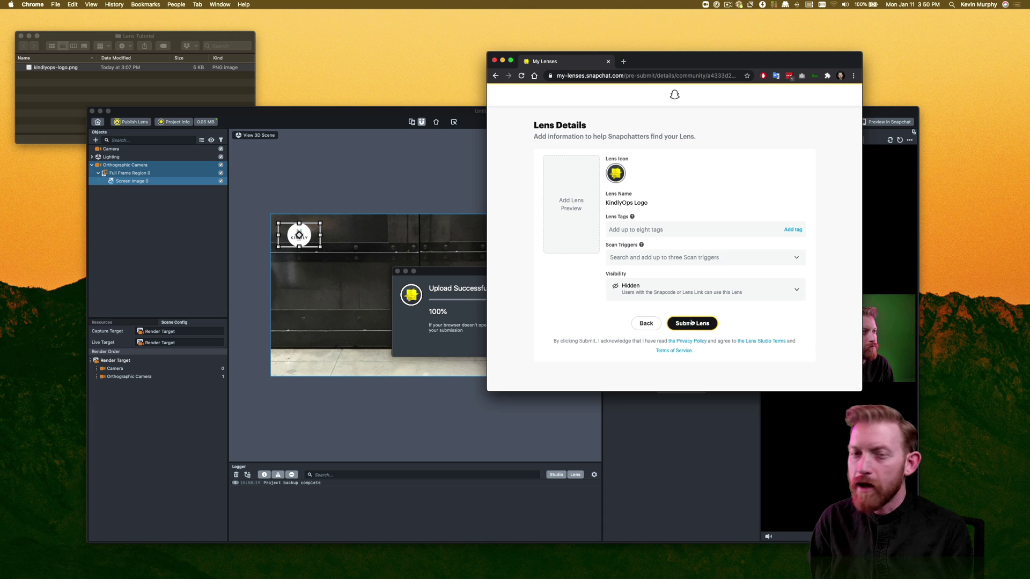
pyautogui.click(686, 331)
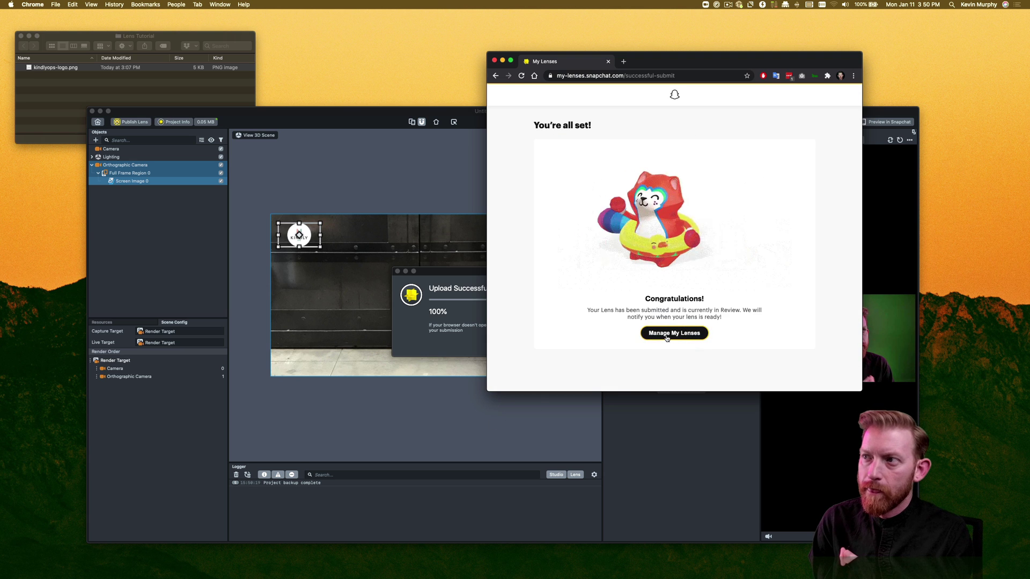
# Step: Reload My Lenses, dismiss Lens Studio's upload confirmation, and minimize Lens Studio
pyautogui.click(666, 337)
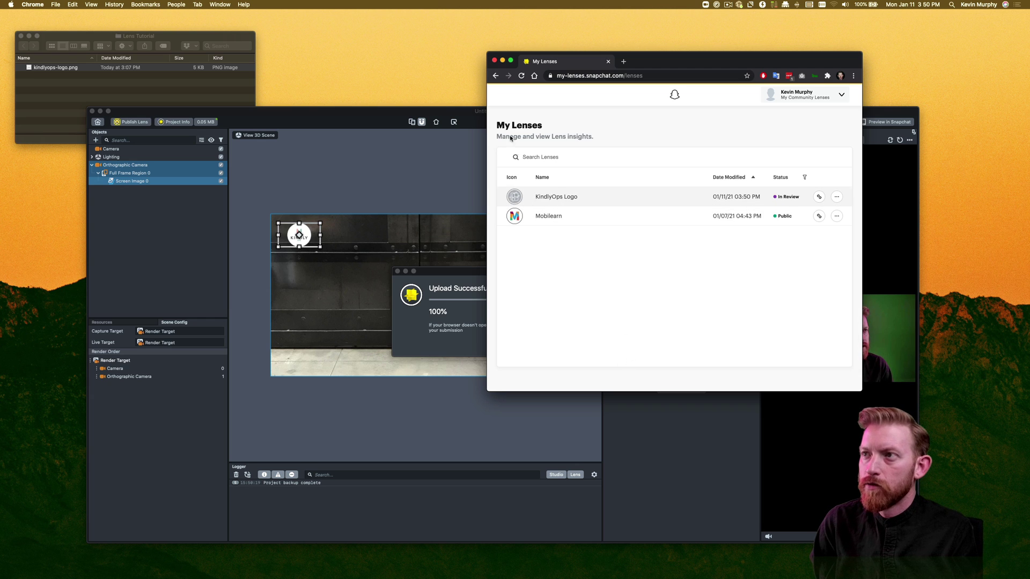
pyautogui.click(522, 76)
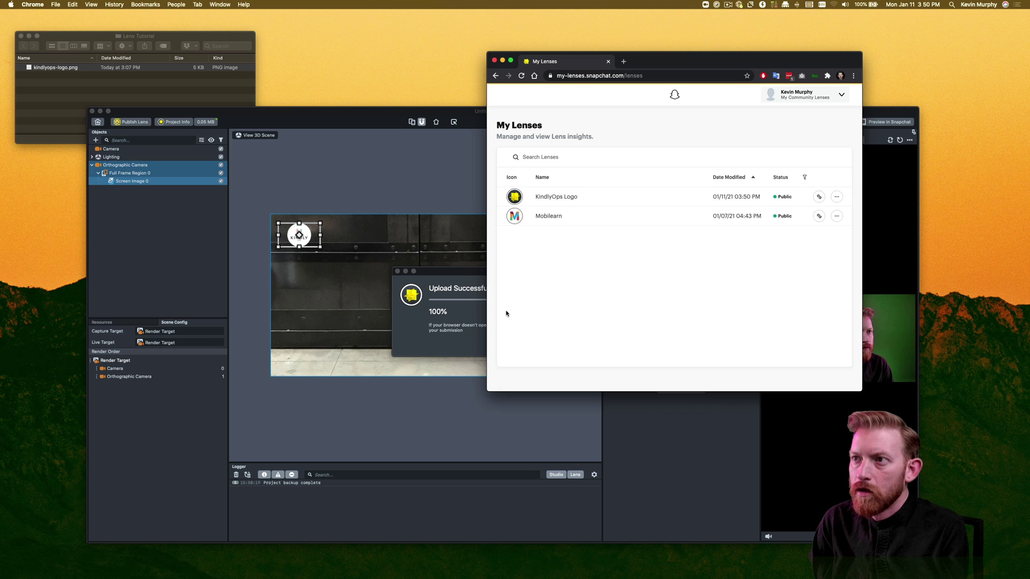
pyautogui.click(481, 322)
pyautogui.click(588, 345)
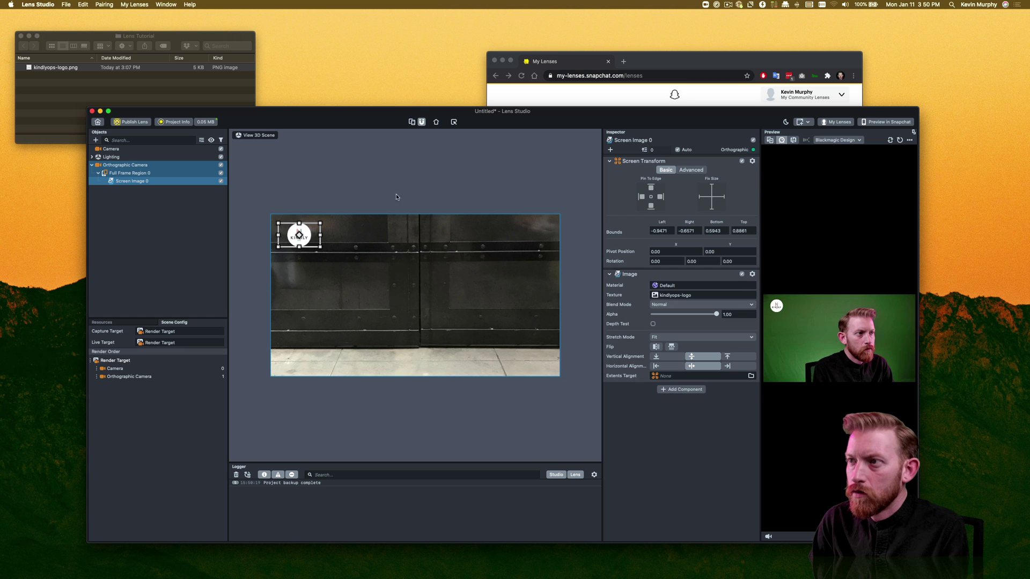
pyautogui.click(100, 111)
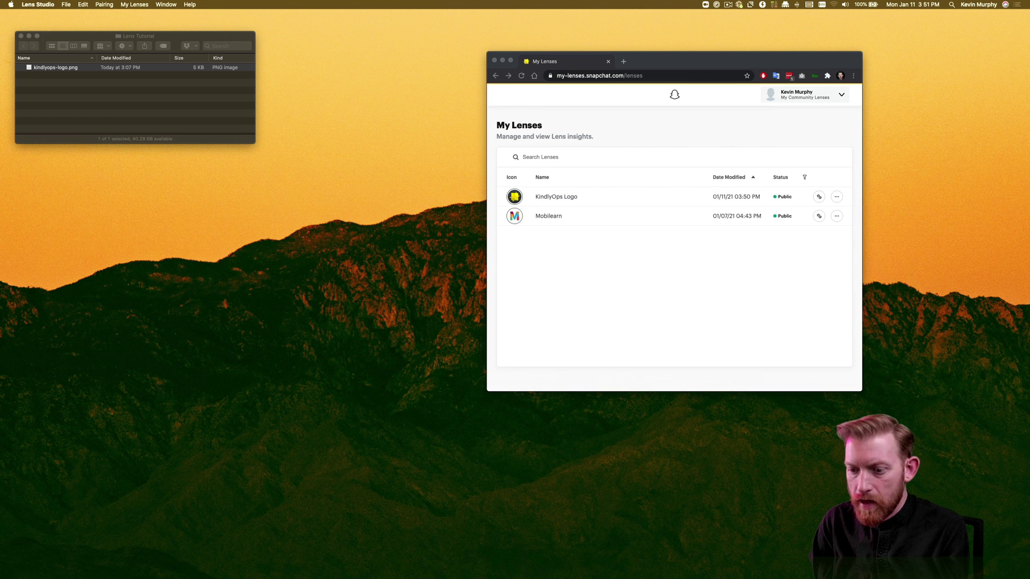
# Step: Launch Snap Camera through Spotlight search for 'snap'
pyautogui.press('super+space')
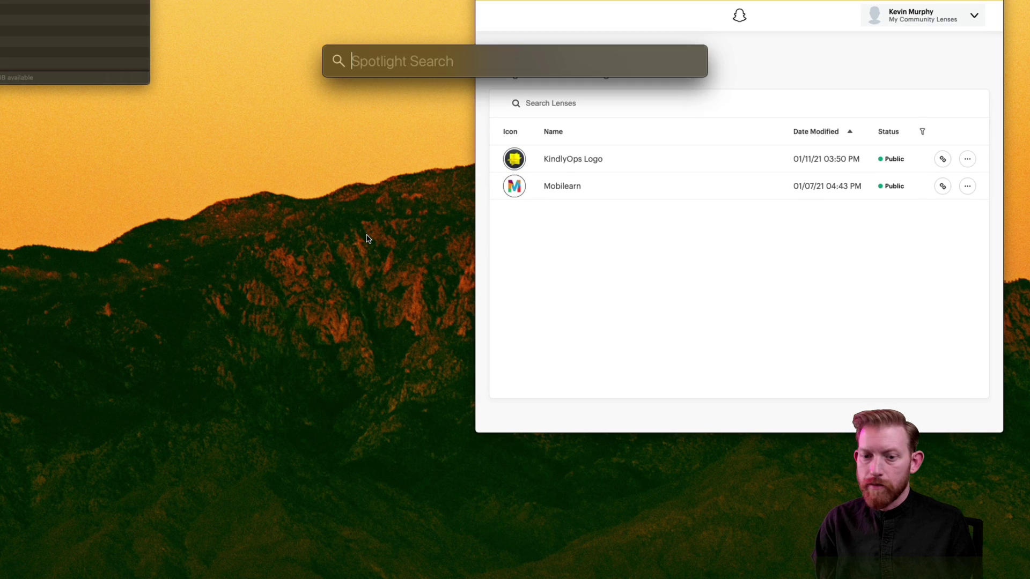
pyautogui.write('snap')
pyautogui.press('Return')
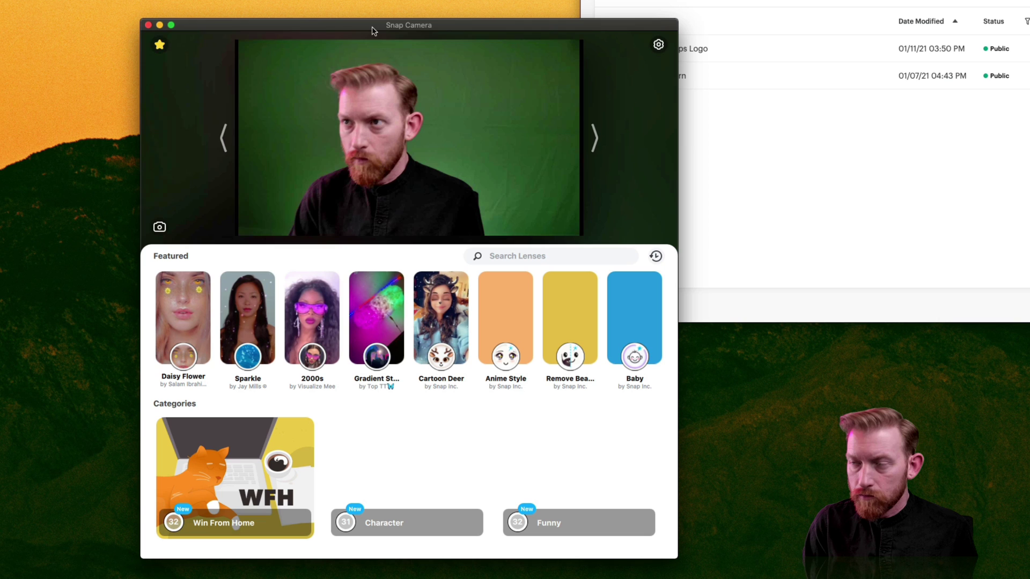
# Step: Paste the lens unlock link into Search Lenses, apply the KindlyOps lens, and clear the search
pyautogui.click(525, 262)
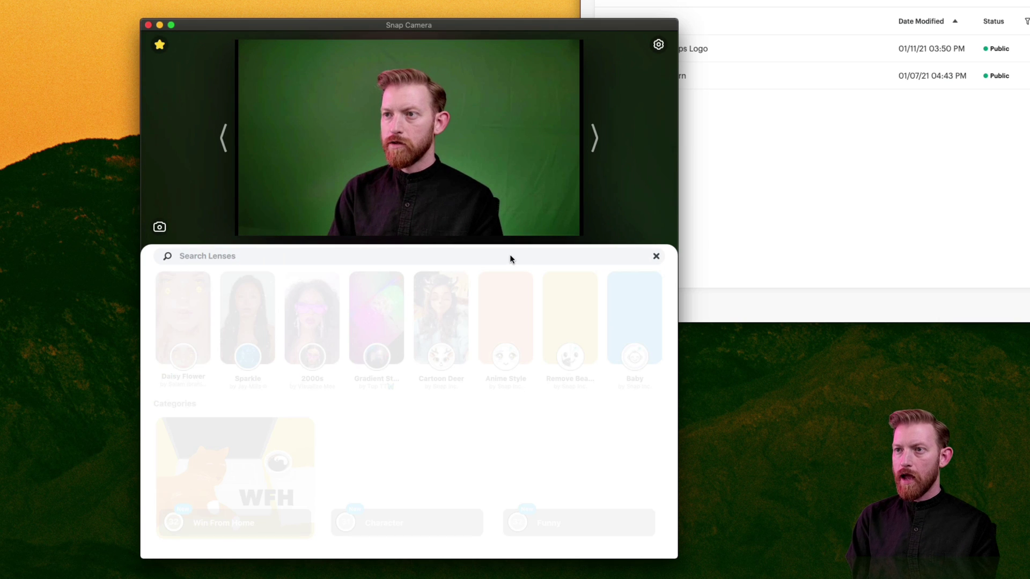
pyautogui.press('super+v')
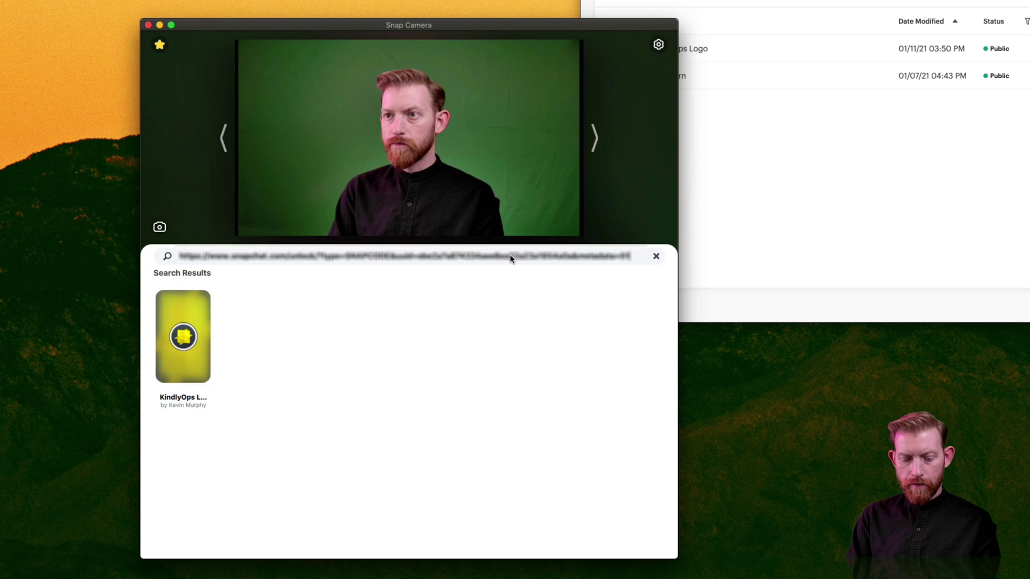
pyautogui.moveTo(179, 375)
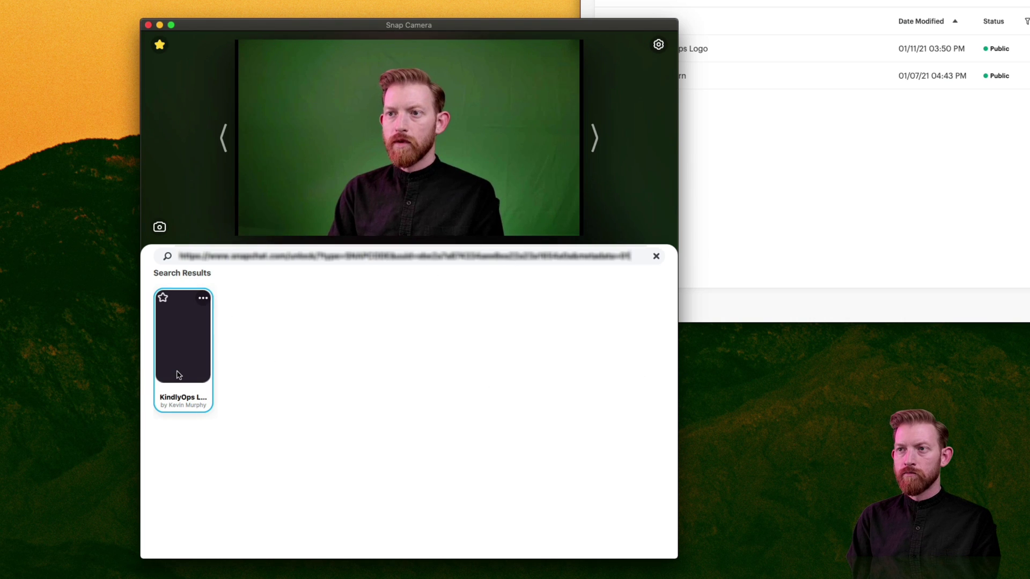
pyautogui.click(179, 375)
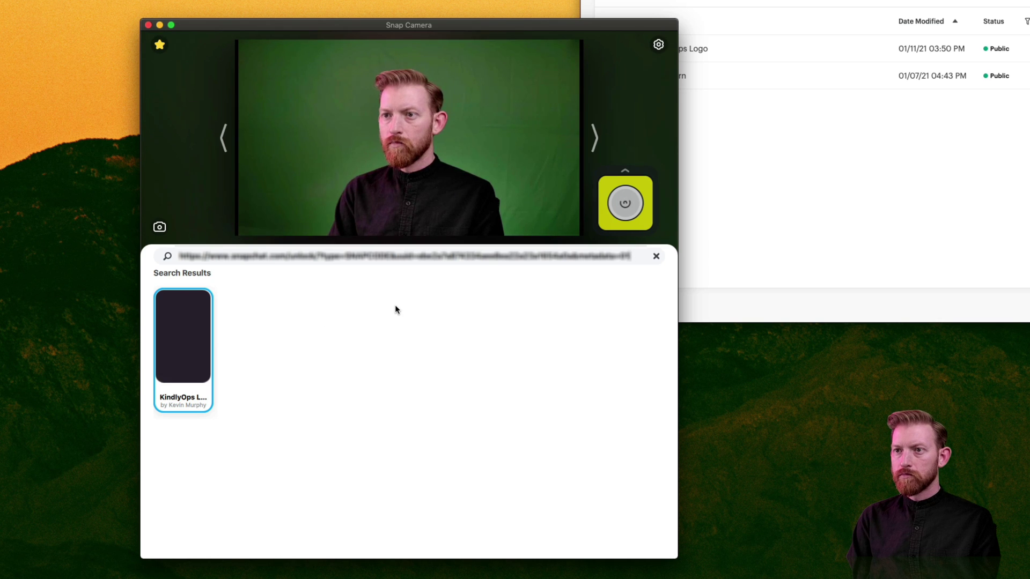
pyautogui.click(656, 257)
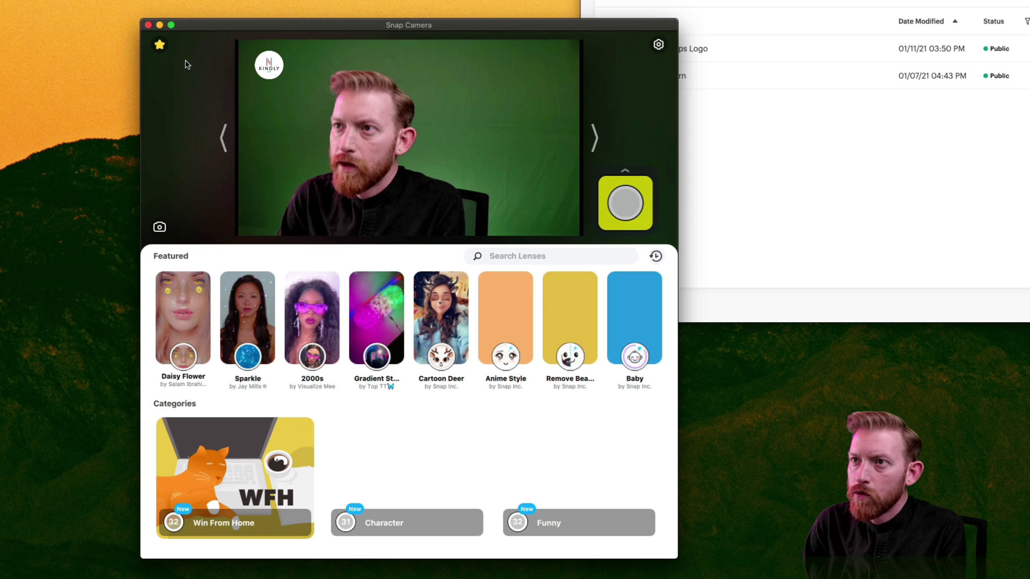
# Step: Star the KindlyOps Logo lens card as a favorite, then collapse the card
pyautogui.click(160, 45)
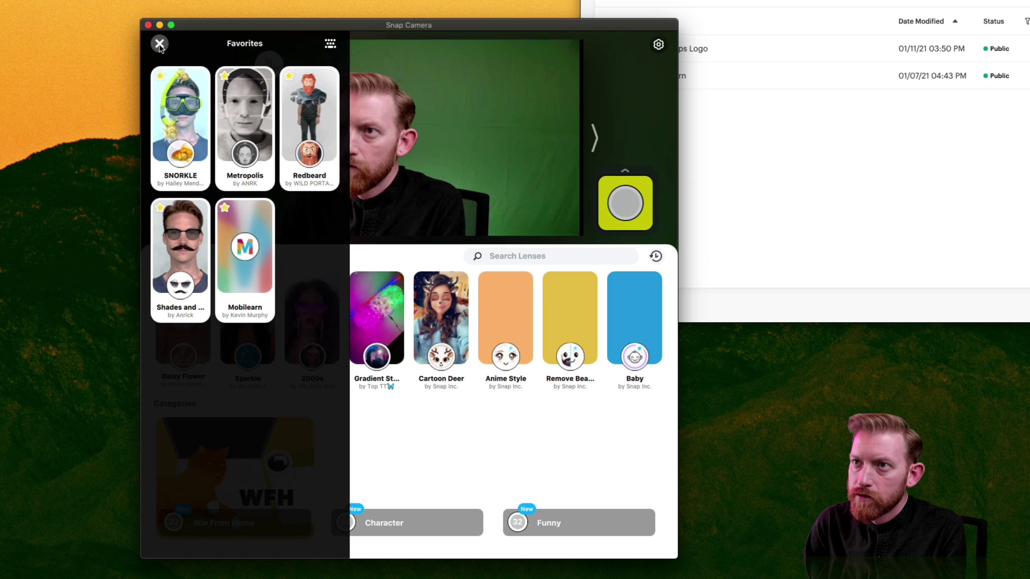
pyautogui.click(160, 44)
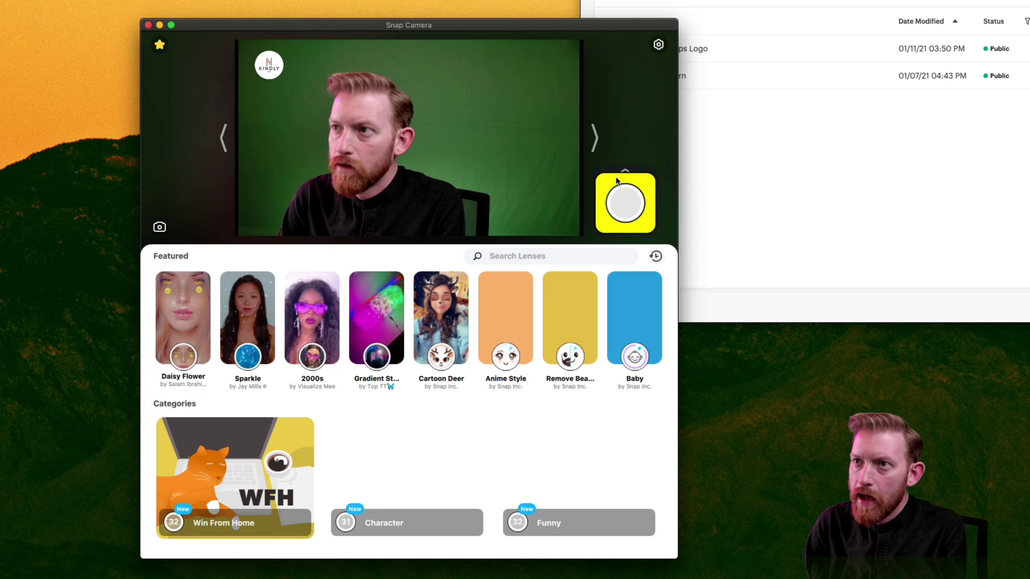
pyautogui.moveTo(622, 173)
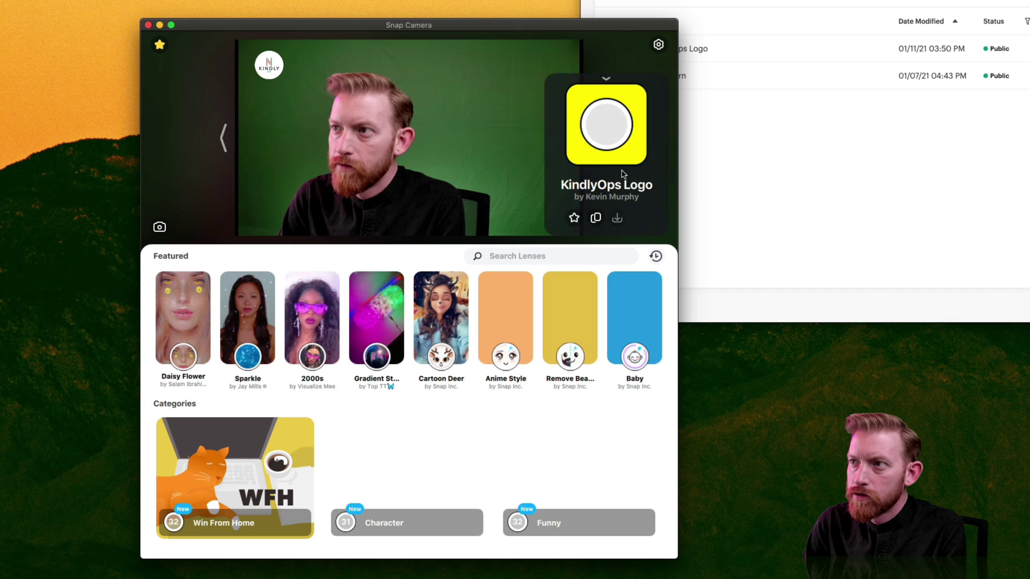
pyautogui.click(575, 218)
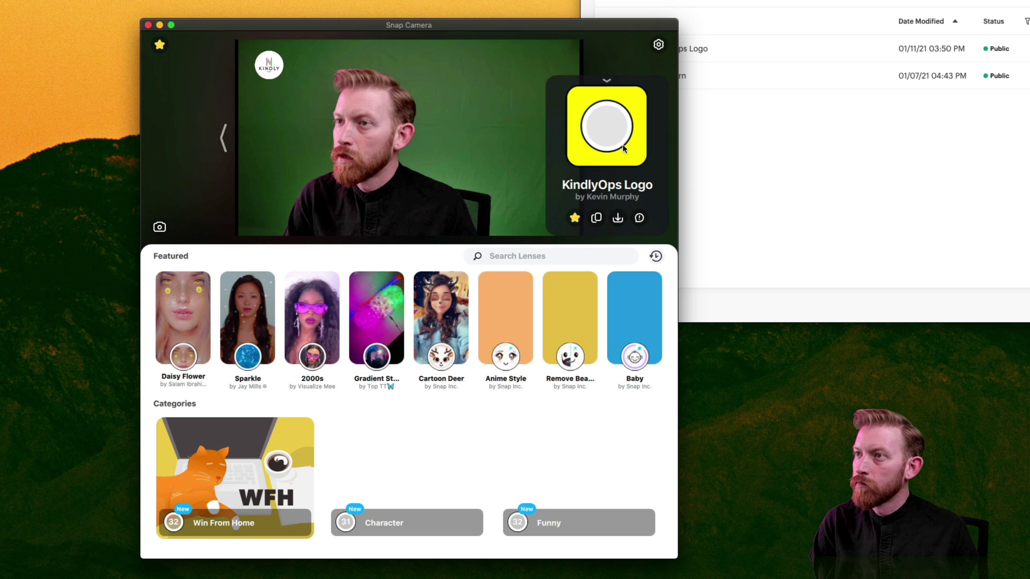
pyautogui.click(606, 83)
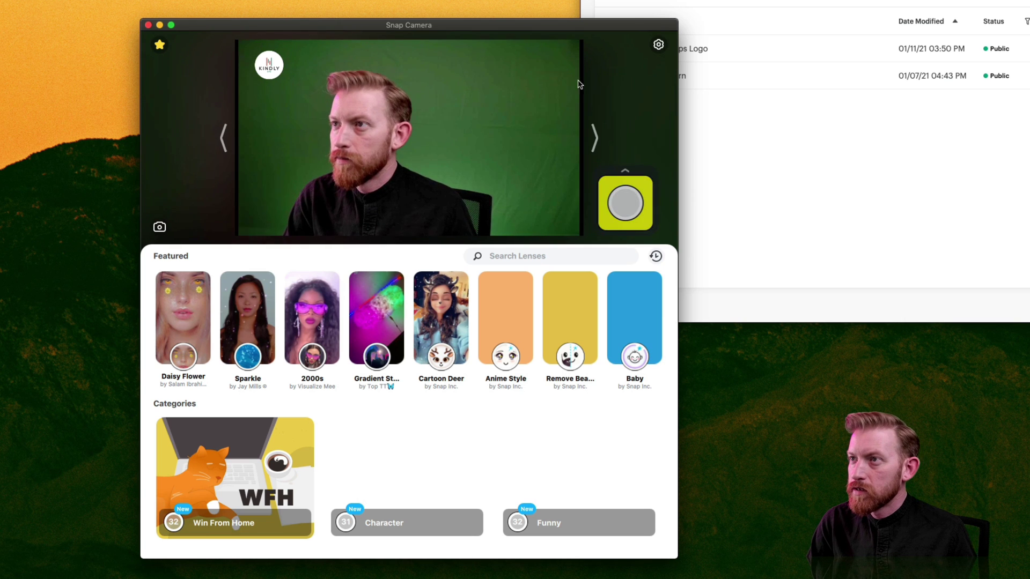
pyautogui.click(659, 45)
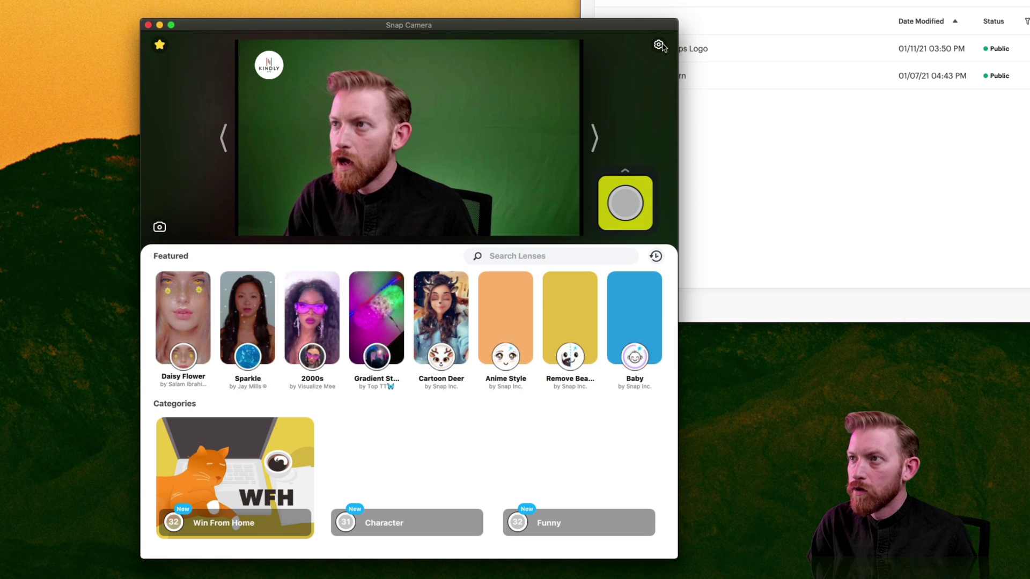
pyautogui.scroll(-5, 369, 419)
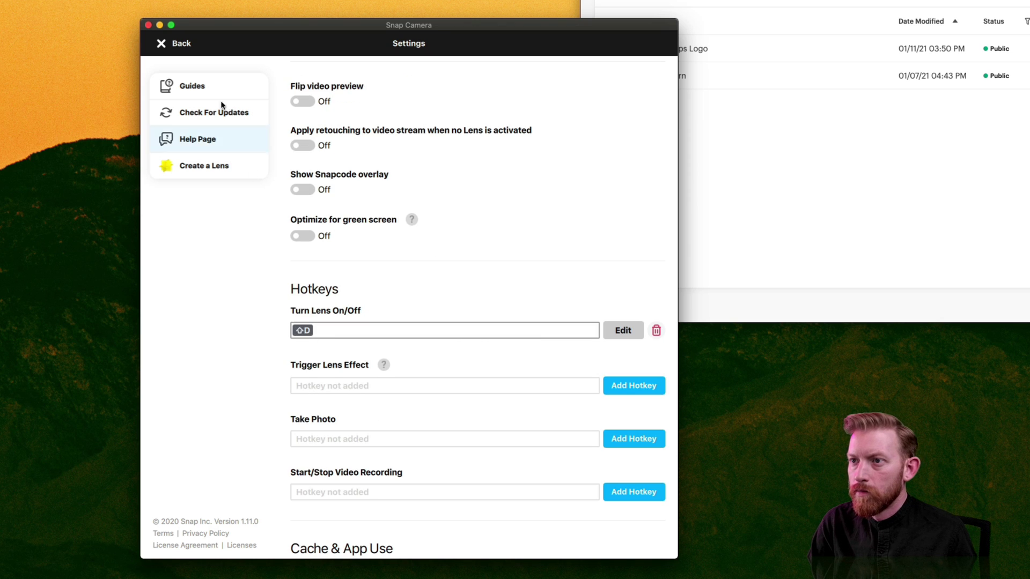
pyautogui.click(173, 43)
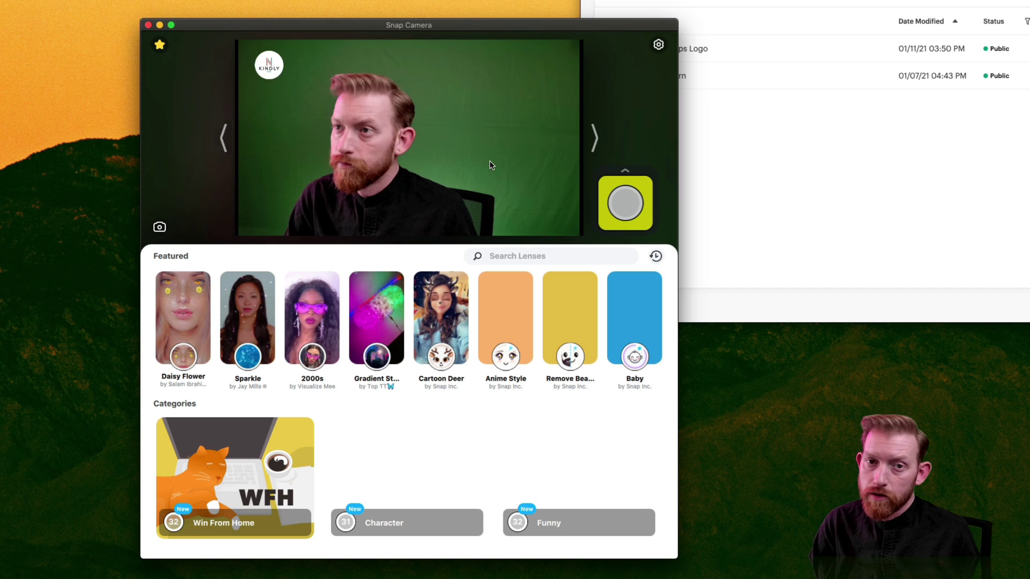
pyautogui.moveTo(491, 169)
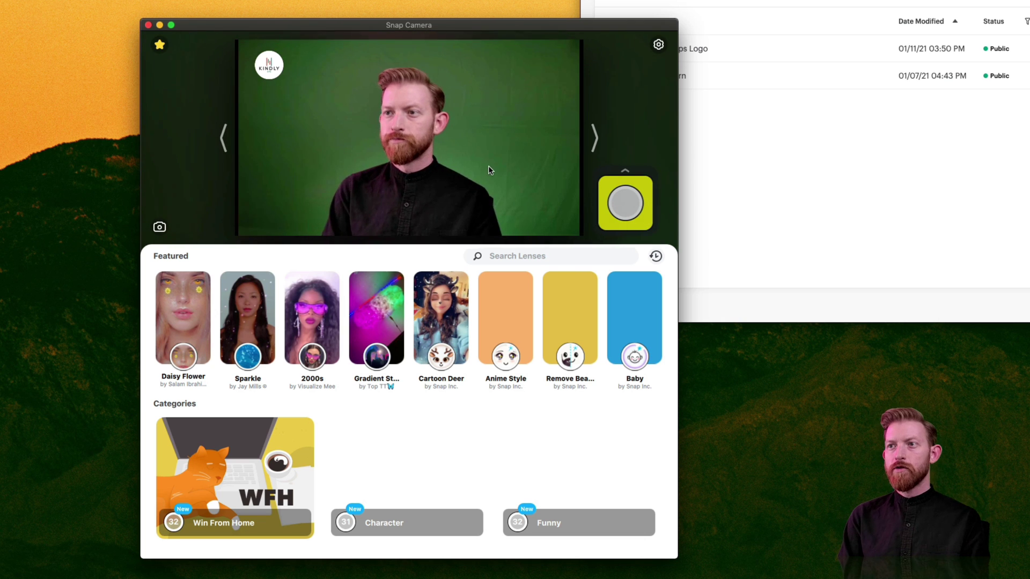
# Step: Hide the Snap Camera window and pick Snap Camera as Zoom's video camera, showing the Kindly logo lens
pyautogui.moveTo(276, 25); pyautogui.dragTo(200, 27)
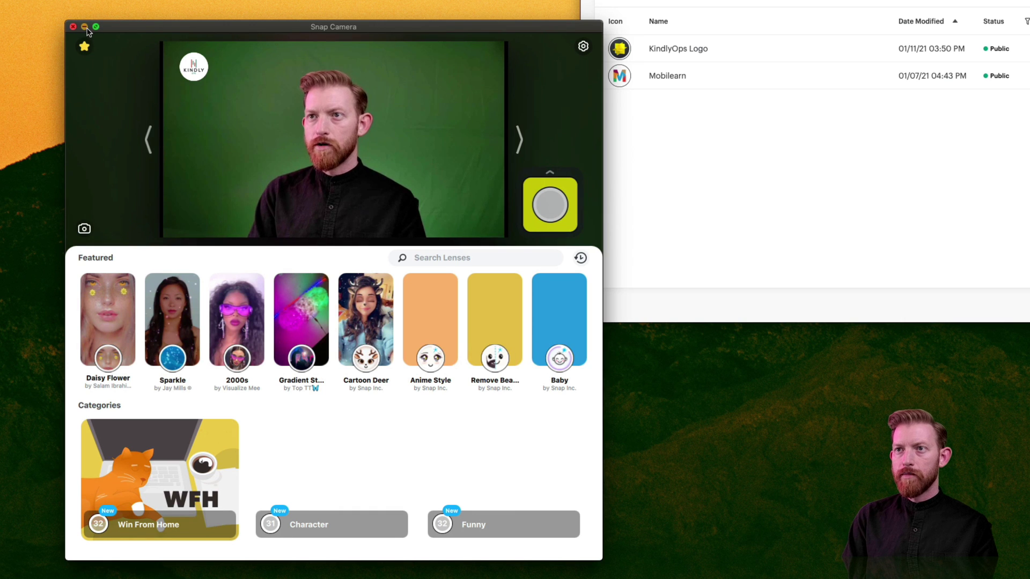
pyautogui.press('super+q')
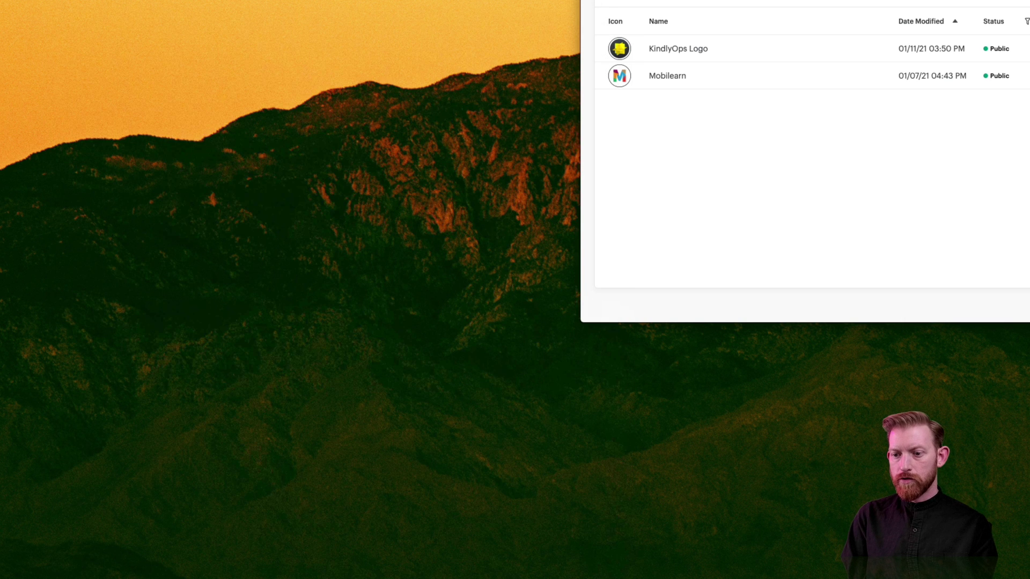
pyautogui.moveTo(329, 299); pyautogui.dragTo(365, 28)
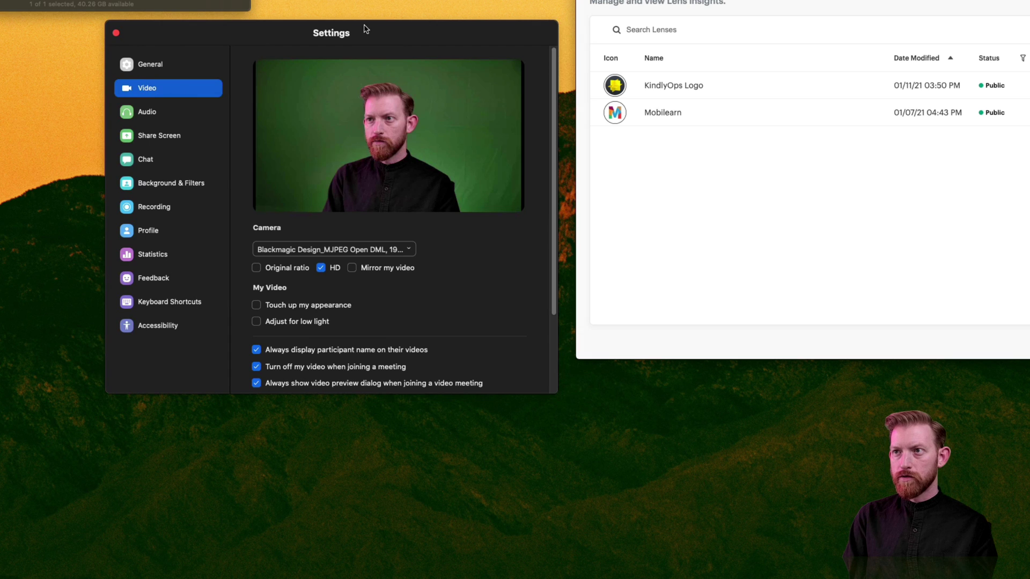
pyautogui.click(324, 250)
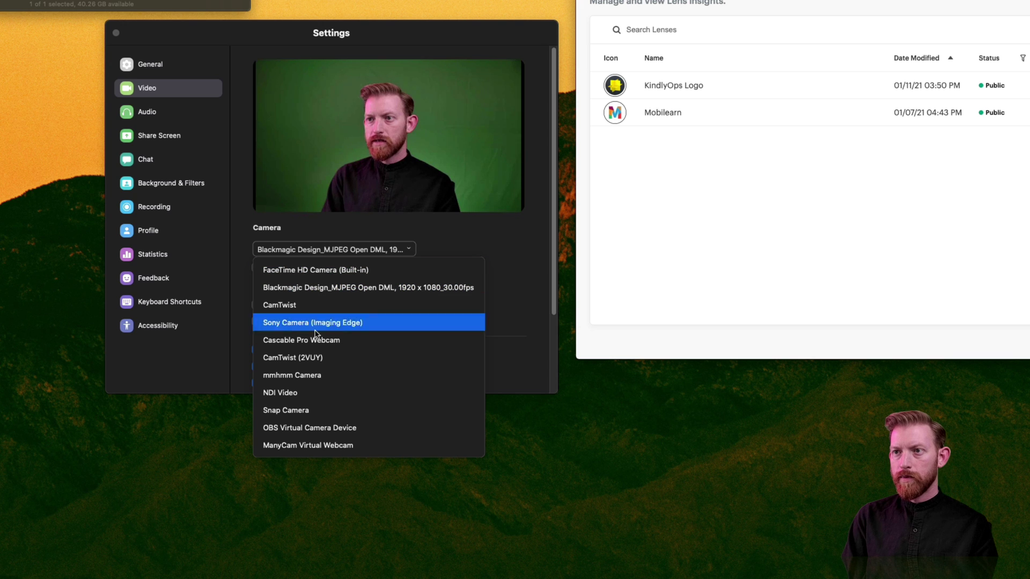
pyautogui.click(295, 411)
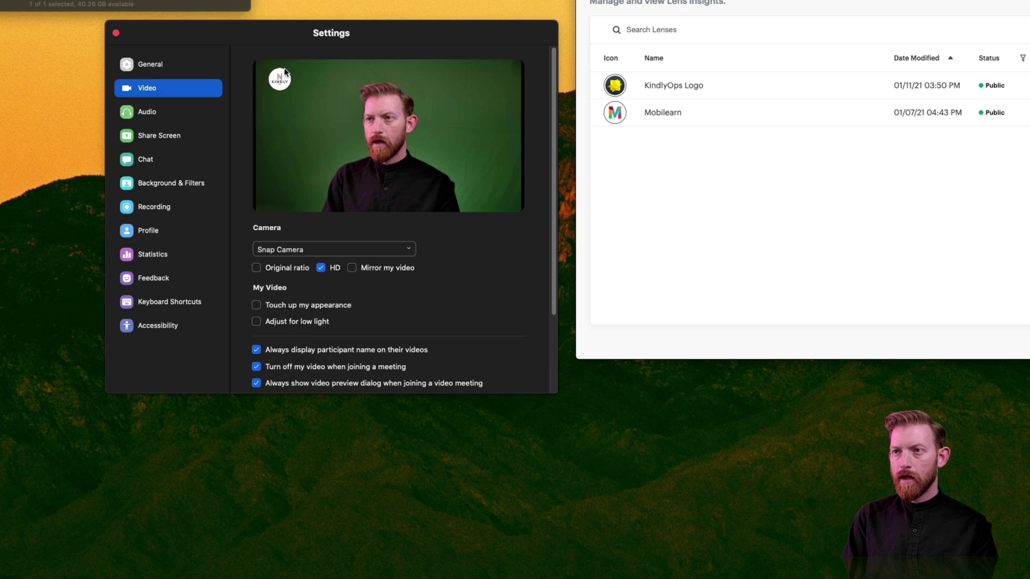
pyautogui.click(457, 528)
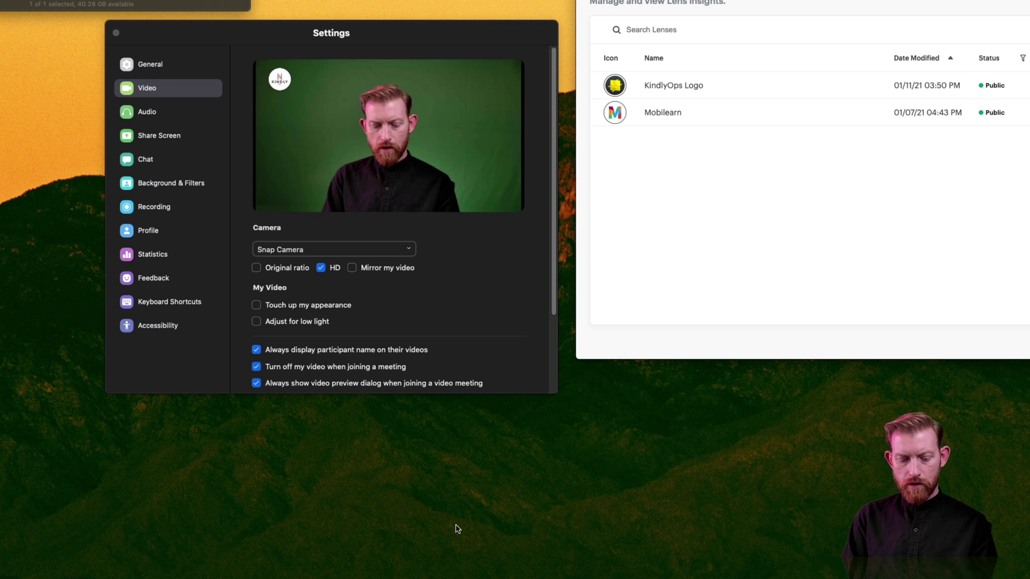
pyautogui.hotkey('ctrl', 'shift', 'k')
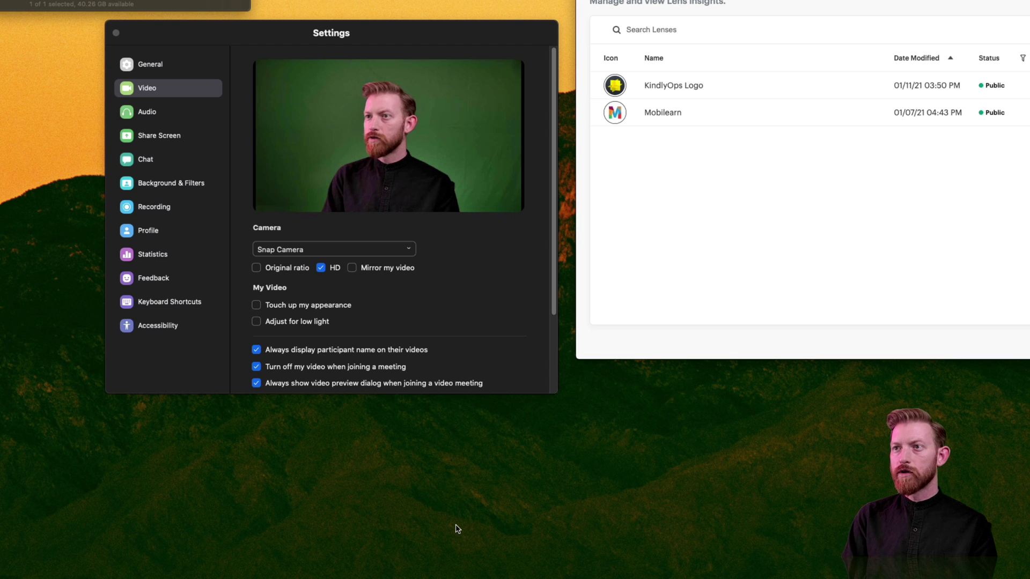
pyautogui.hotkey('ctrl', 'shift', 'k')
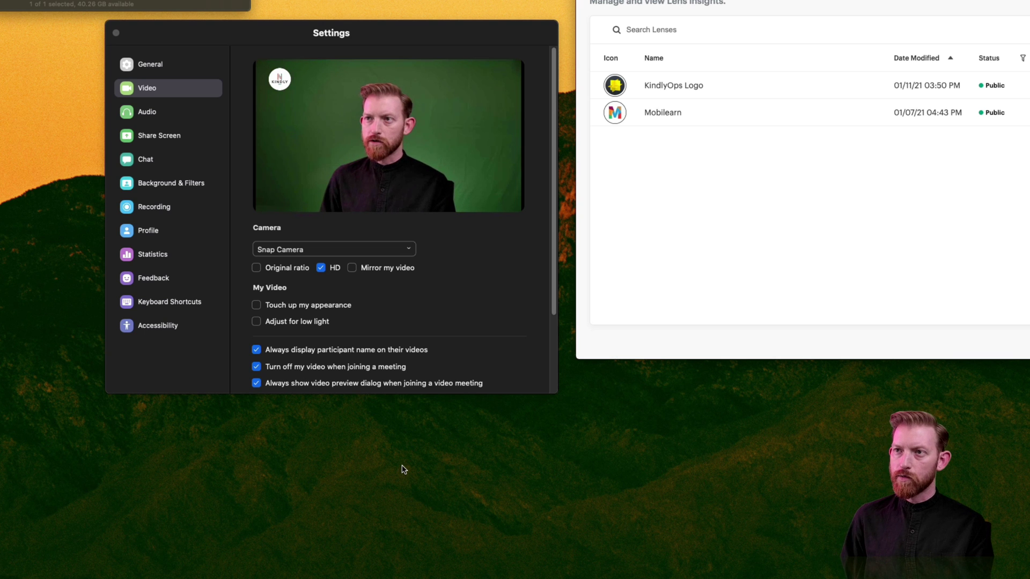
pyautogui.hotkey('ctrl', 'shift', 'k')
pyautogui.hotkey('ctrl', 'shift', 'k')
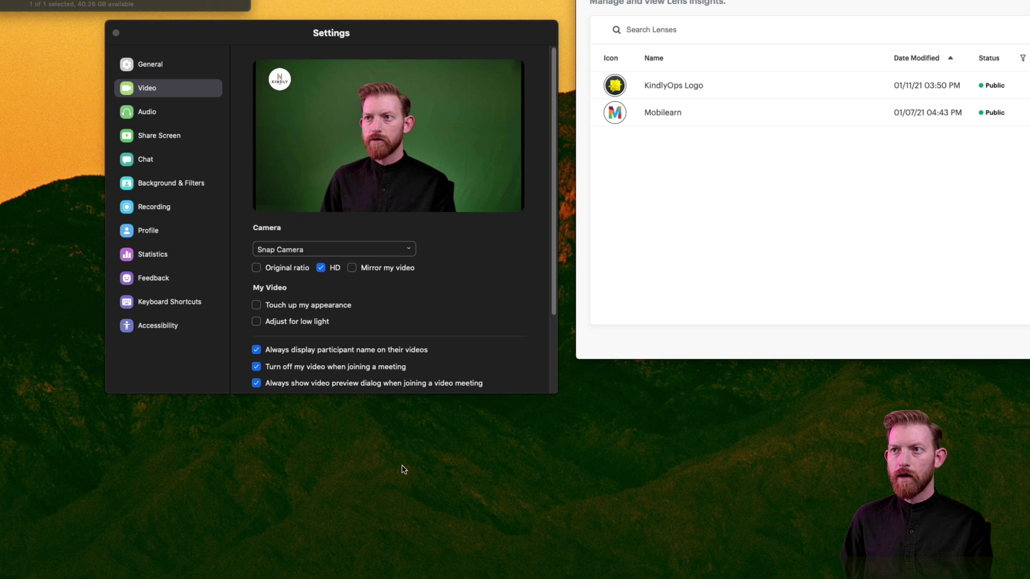